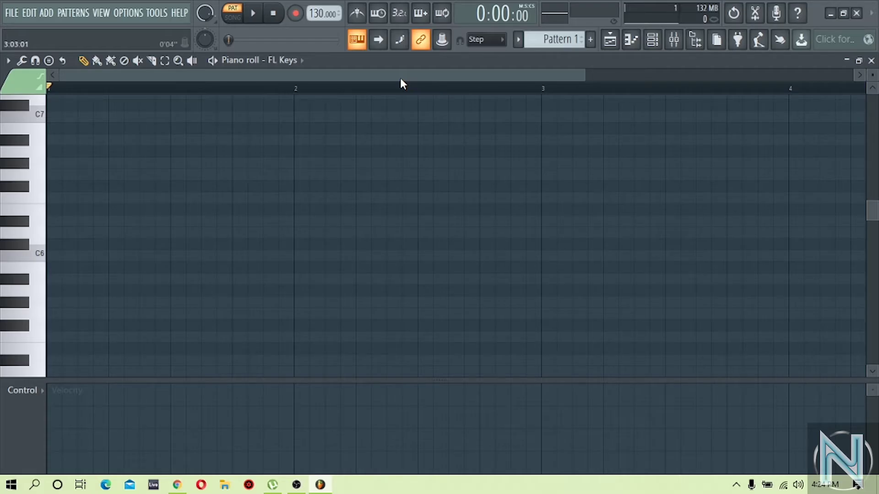
Step: Set the piano roll's scale highlighting to root note C with the Minor Natural (Aeolian) scale
scroll(94, 89, "up", 5)
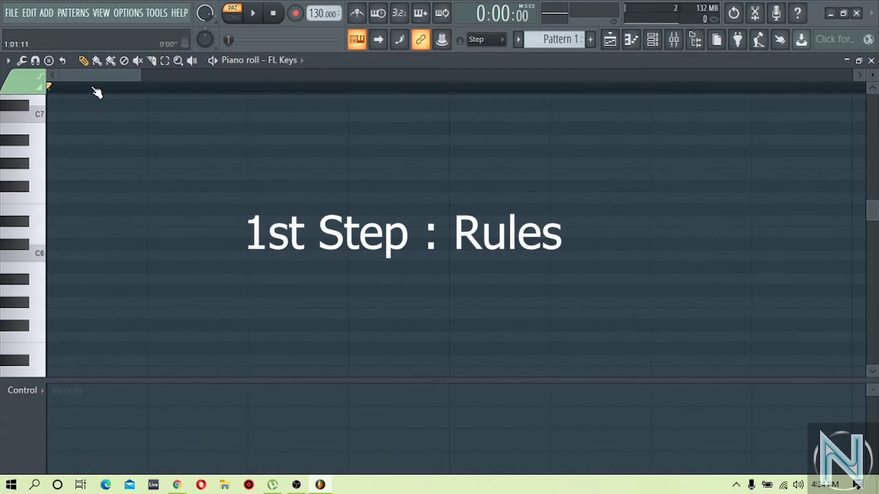
scroll(89, 91, "up", 2)
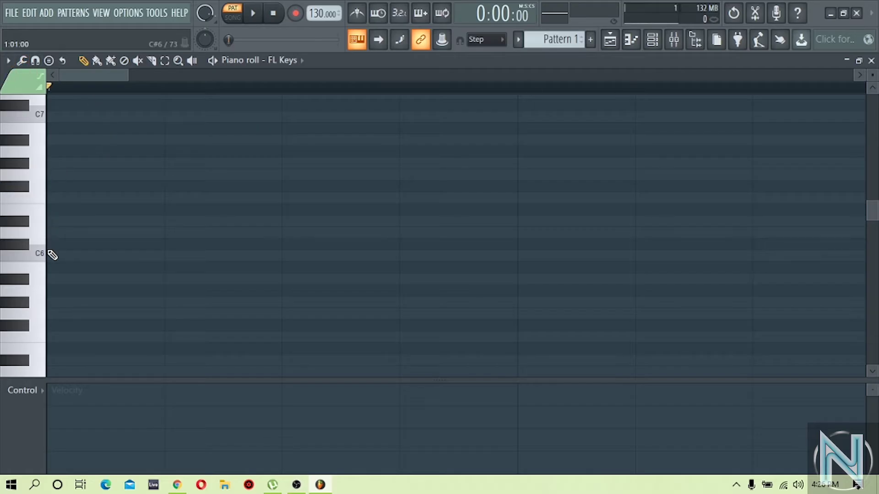
scroll(43, 259, "up", 5)
scroll(39, 280, "down", 3)
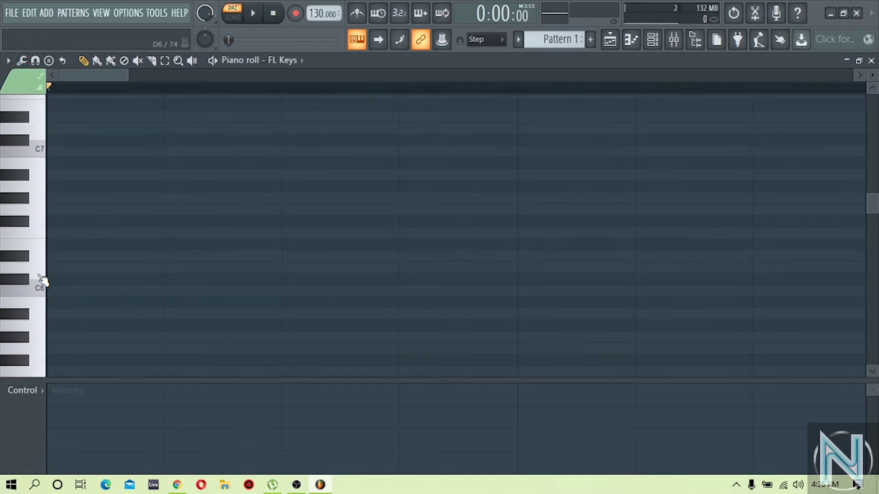
left_click(8, 60)
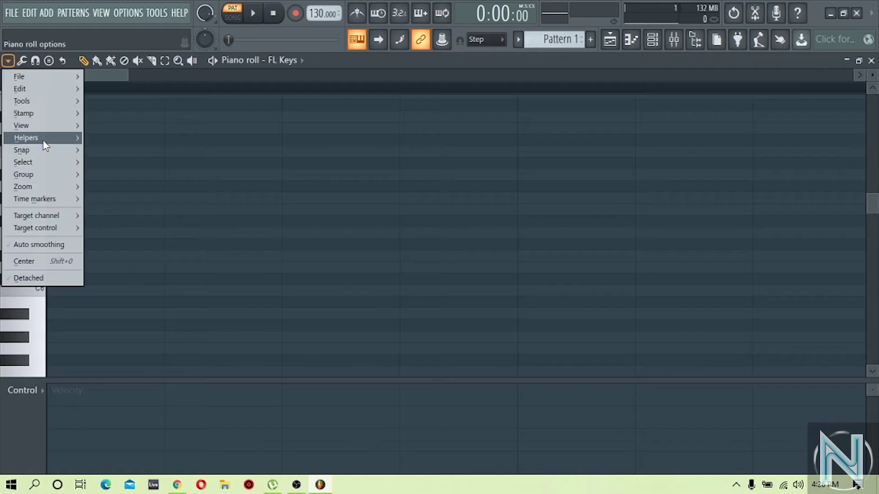
mouse_move(41, 137)
mouse_move(118, 150)
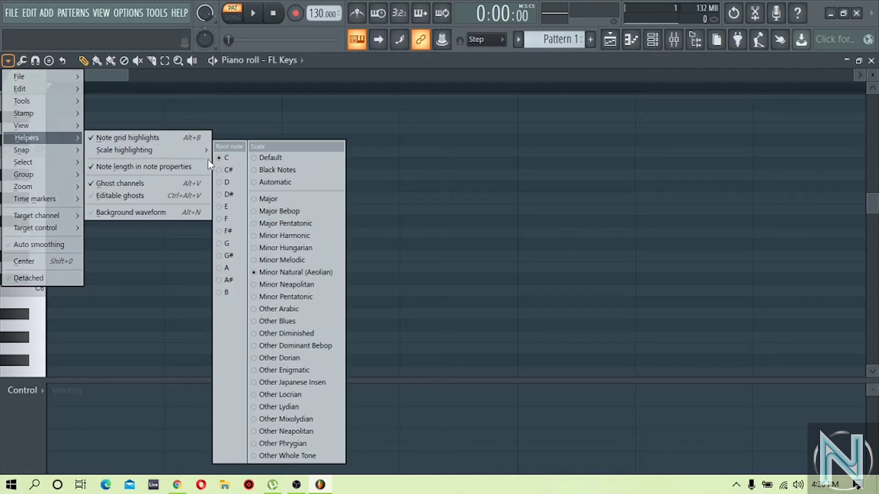
left_click(273, 270)
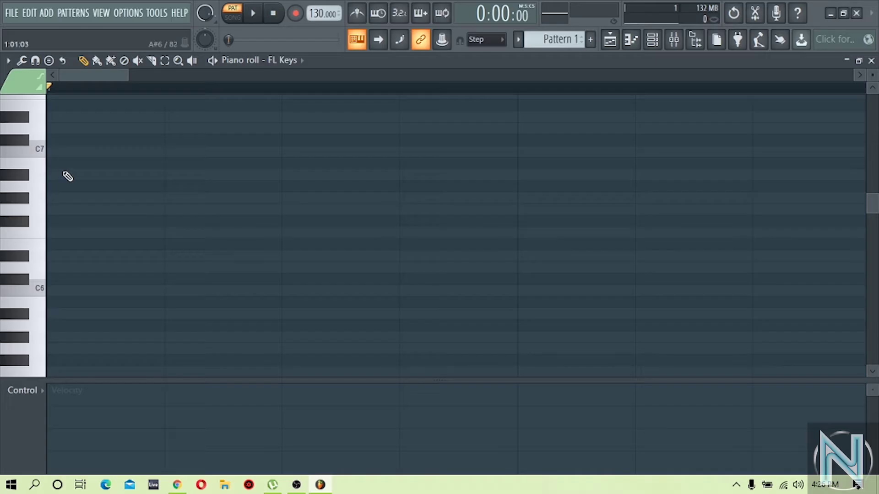
Step: Draw a C minor chord with two-step notes C6, D#6 and G6 at the start of bar 1
left_click(55, 291)
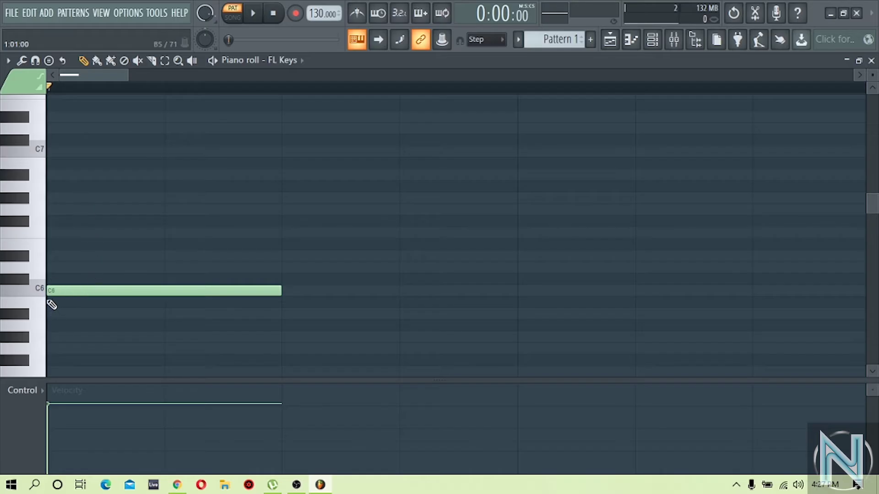
left_click(52, 255)
left_click(59, 209)
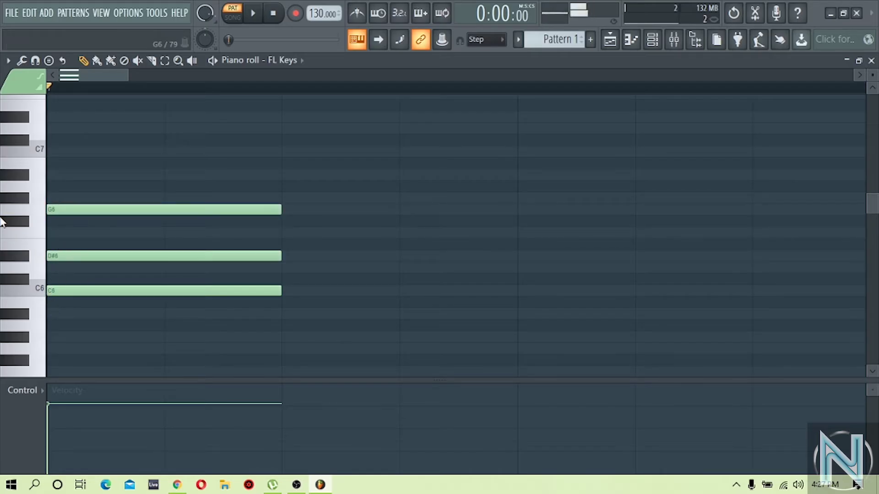
scroll(292, 250, "up", 3)
scroll(197, 286, "down", 3)
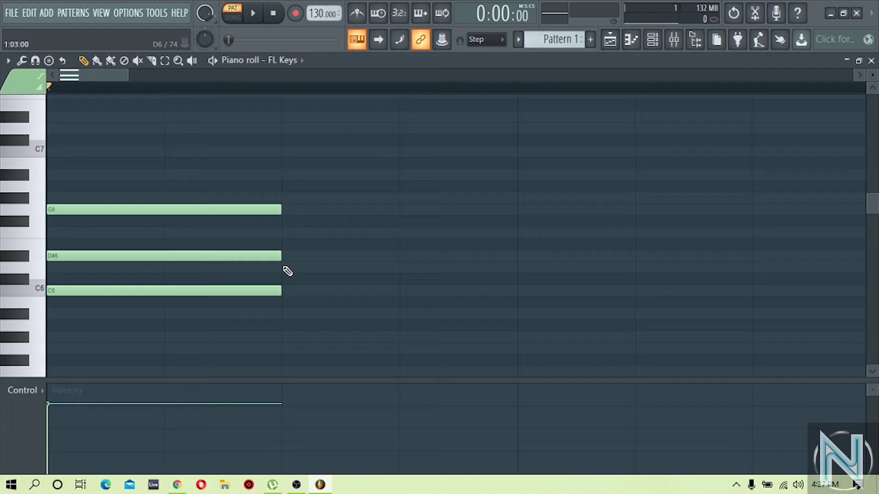
Step: Draw a second chord with notes D6, F6 and G#6 directly after the C minor chord
left_click(283, 267)
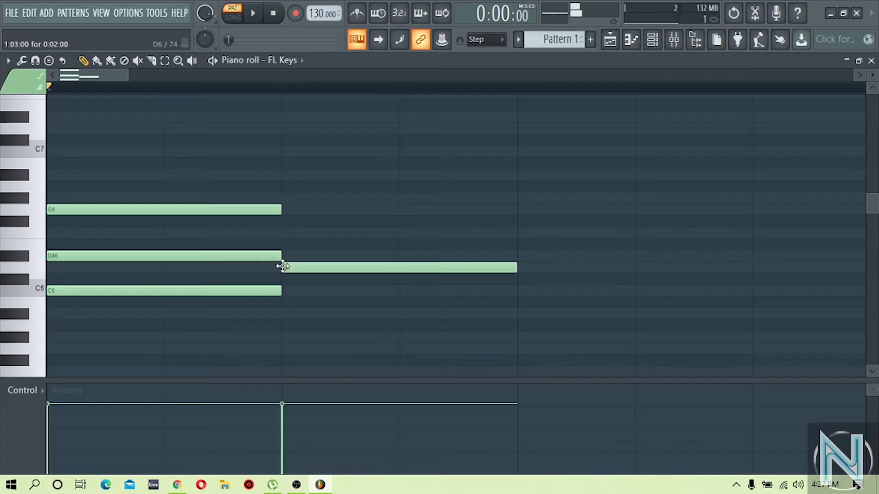
left_click(283, 232)
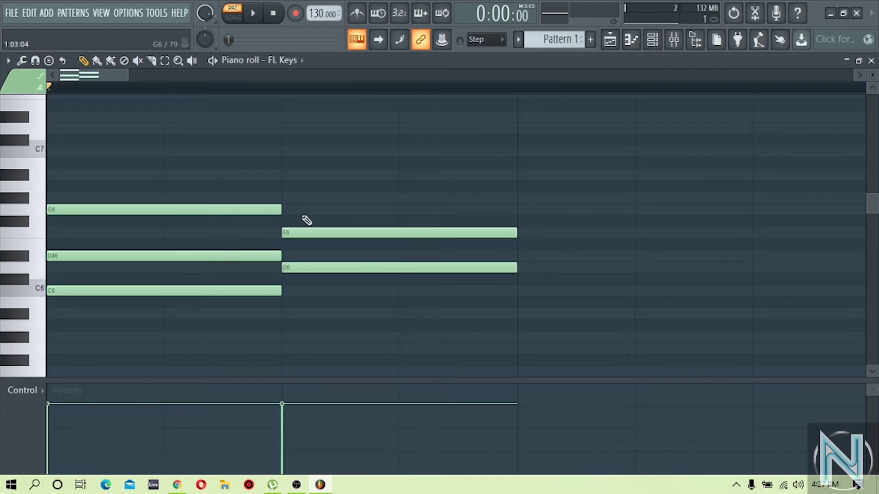
left_click(284, 197)
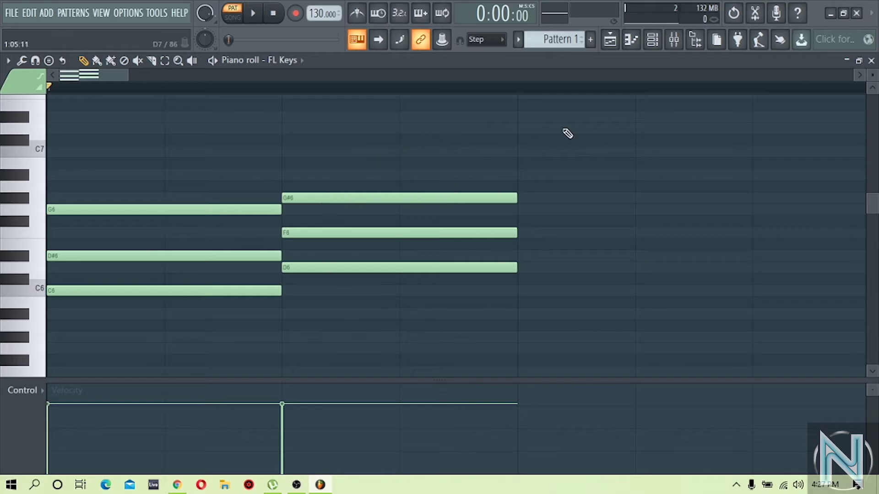
Step: Delete the D6, F6 and G#6 notes of the second chord
right_click(369, 267)
right_click(372, 233)
right_click(374, 198)
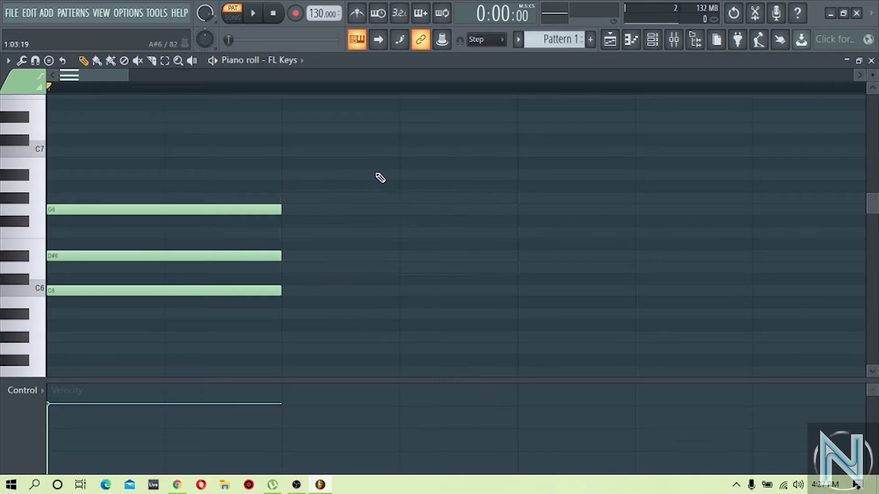
Step: Stamp a Diminished chord on D6 directly after the C minor chord
left_click(8, 60)
left_click(49, 61)
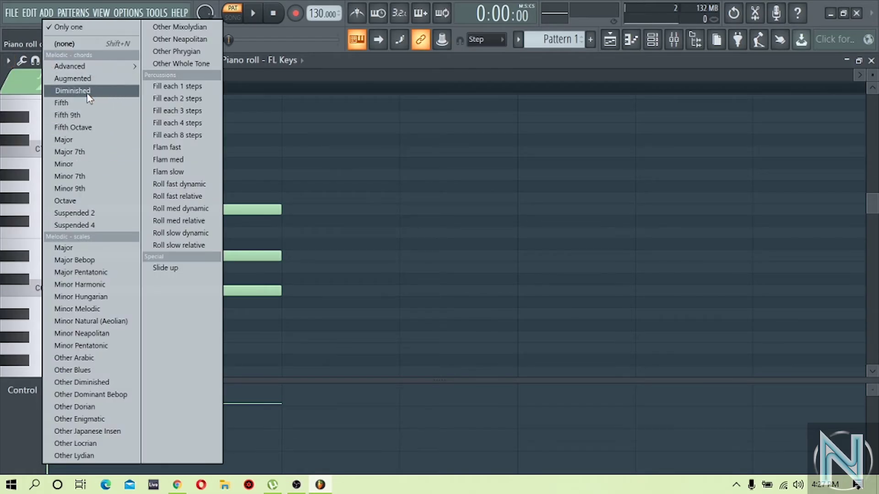
left_click(70, 91)
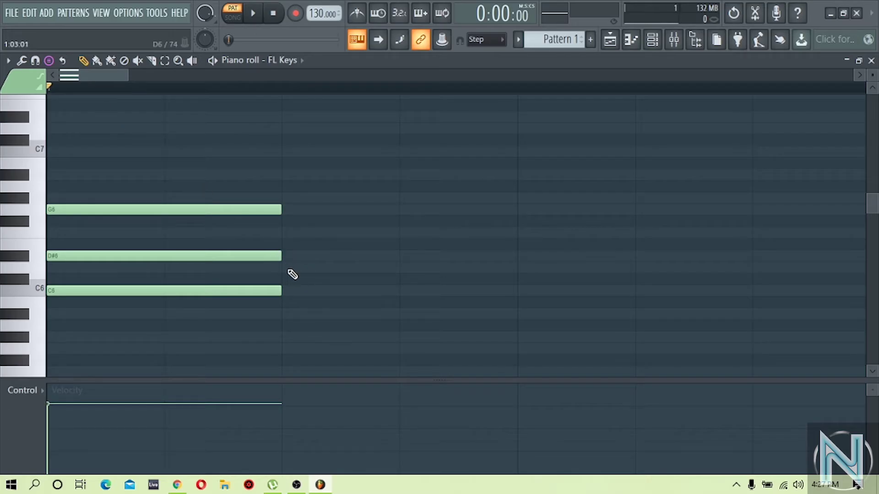
left_click(290, 272)
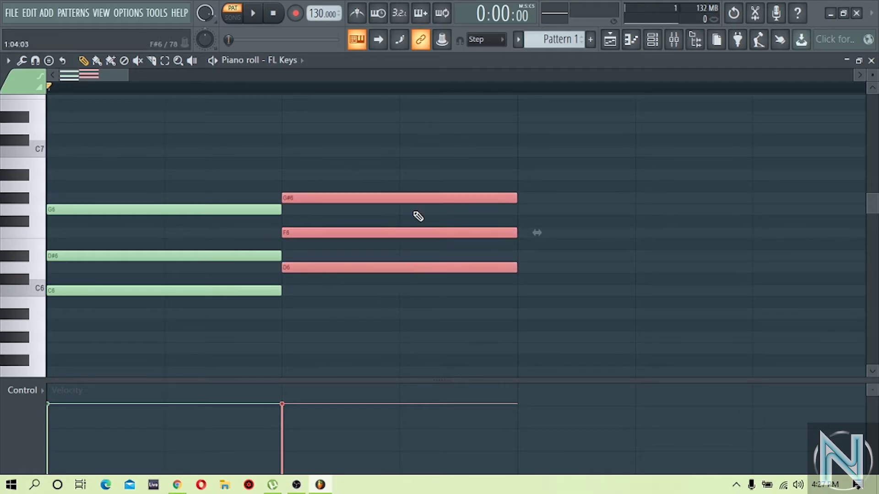
Step: Stamp a Minor chord on D6 directly after the diminished chord
left_click(49, 60)
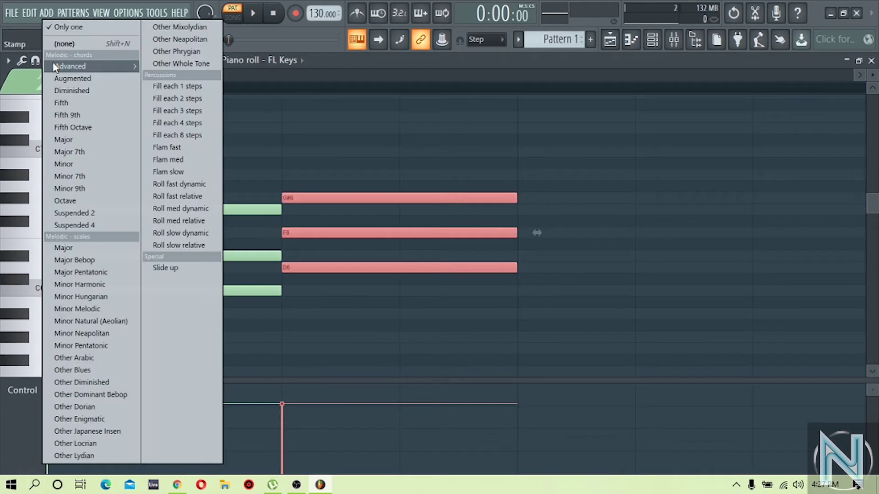
mouse_move(54, 68)
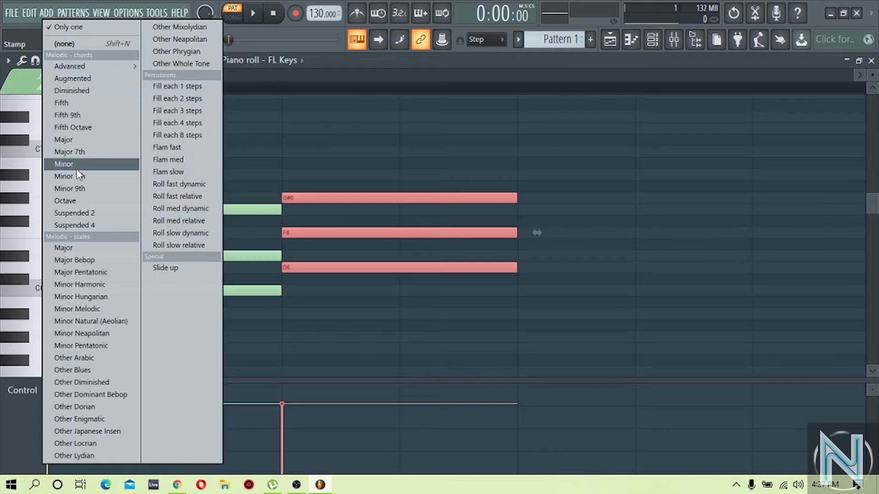
left_click(78, 165)
left_click(523, 270)
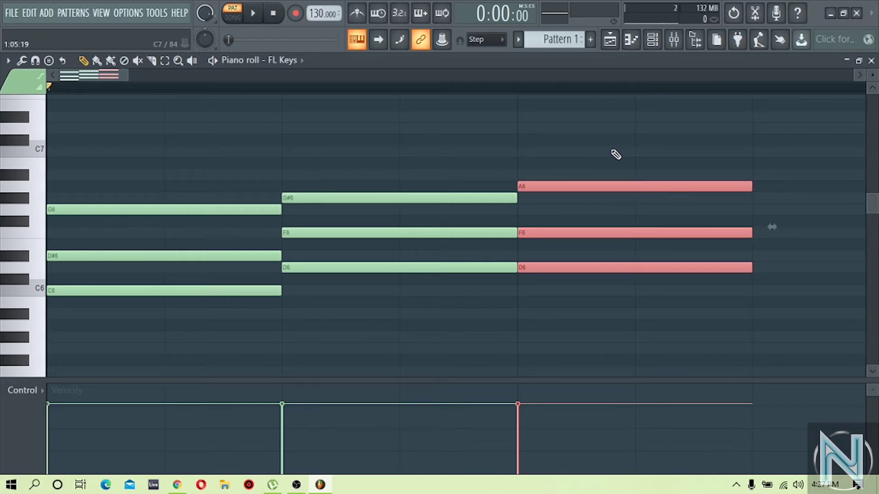
Step: Delete both stamped D chords and stamp a Major chord on D#6 directly after the C minor chord
right_click(610, 186)
right_click(412, 233)
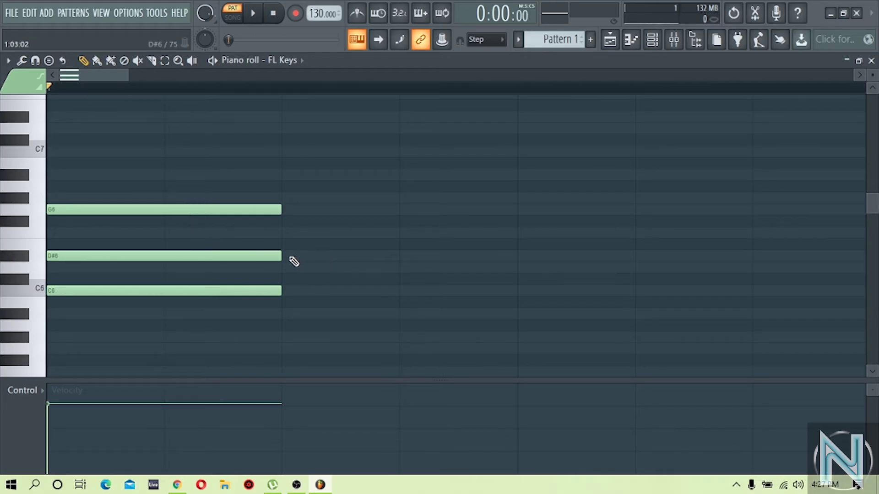
left_click(49, 60)
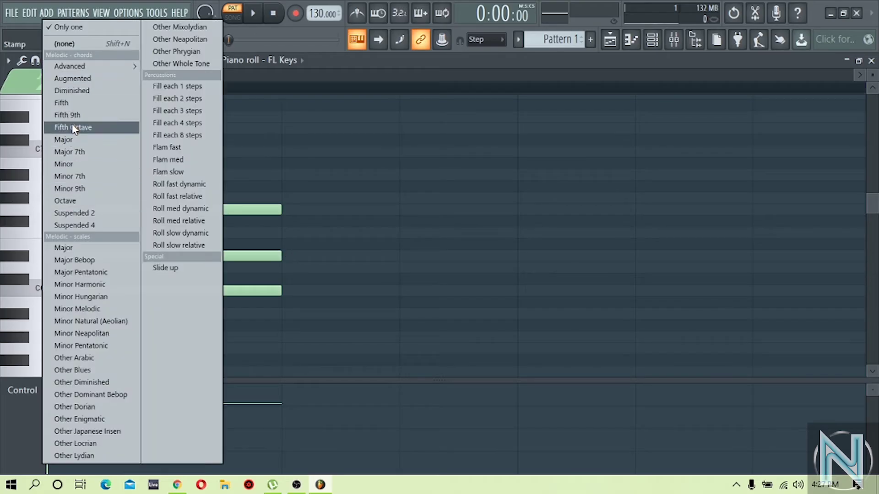
left_click(76, 139)
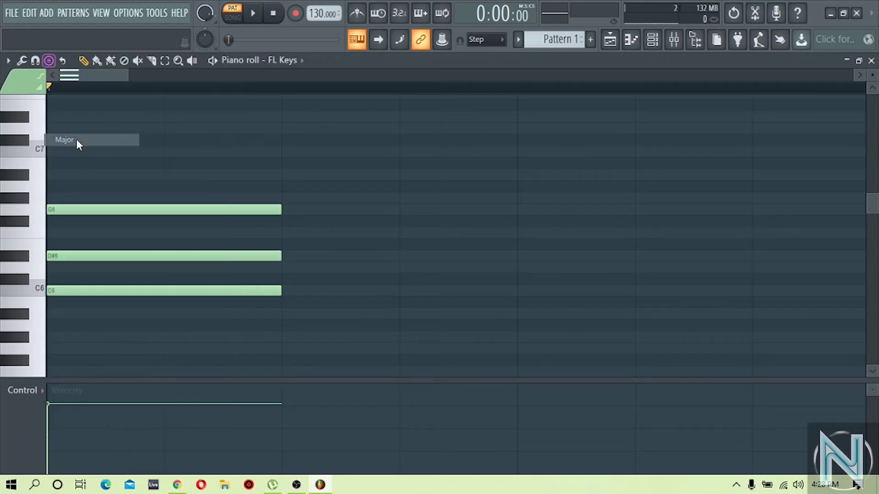
left_click(286, 255)
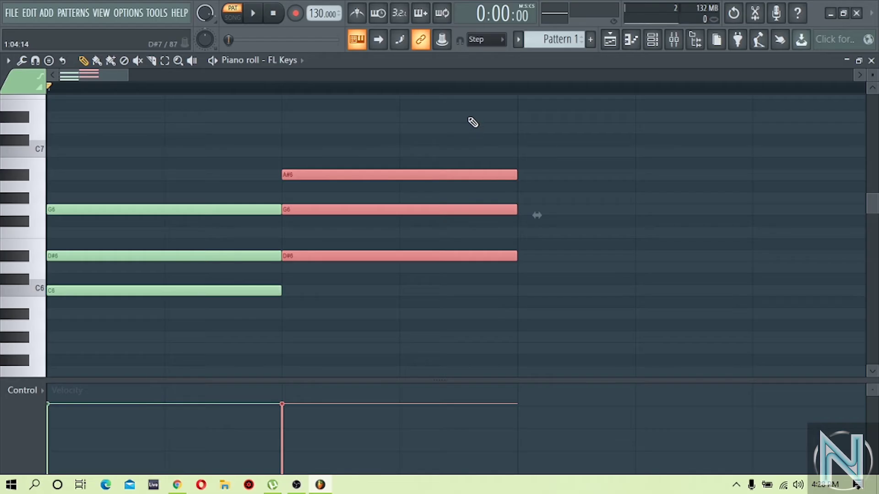
Step: Undo the stamped D# major chord and the C minor chord so the piano roll is empty
key("ctrl+alt+z")
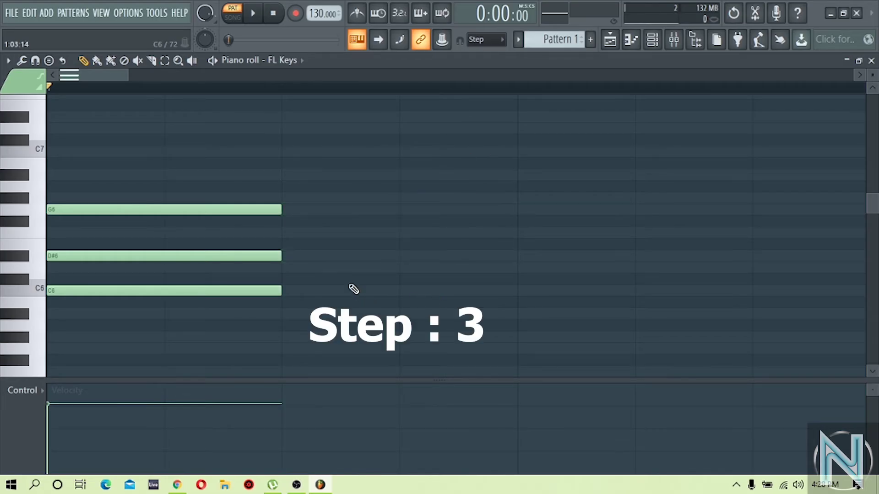
key("ctrl+alt+z")
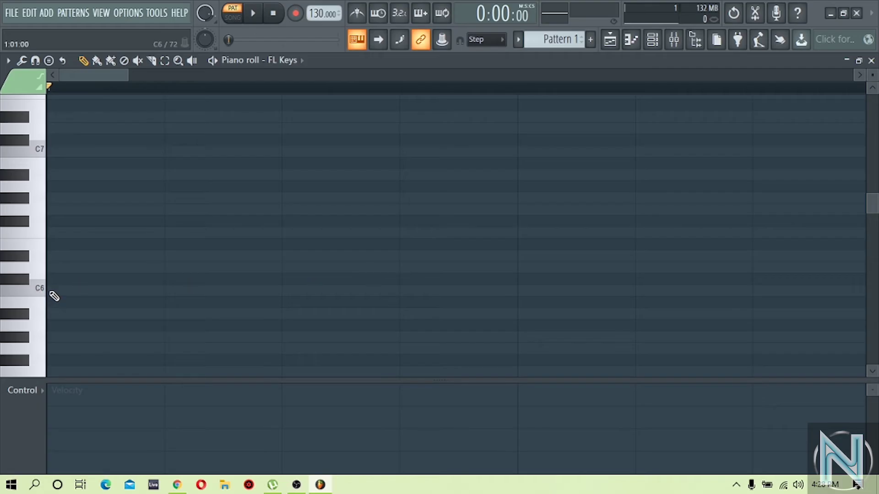
Step: Draw two-step notes C6, D#6 and G6 at the start of bar 1 as a C minor chord
left_click(72, 289)
left_click(51, 256)
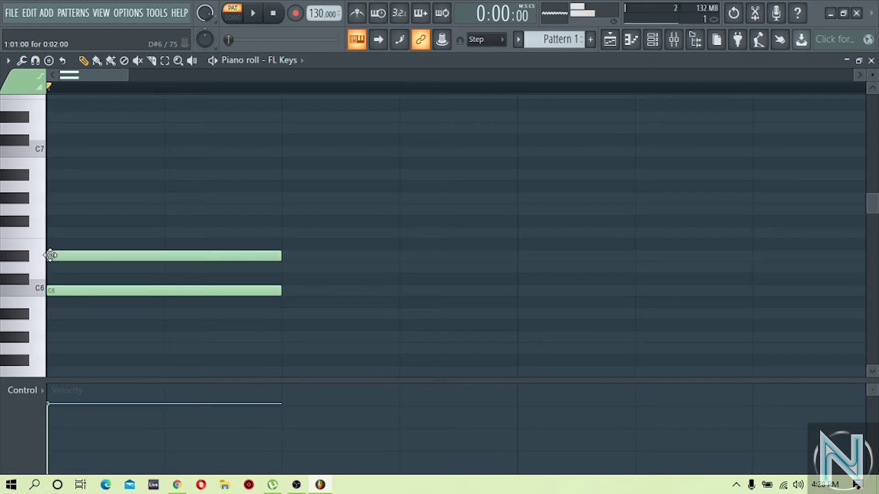
left_click(59, 210)
Step: Play back the C minor chord briefly and set the project tempo to 90 BPM
key("space")
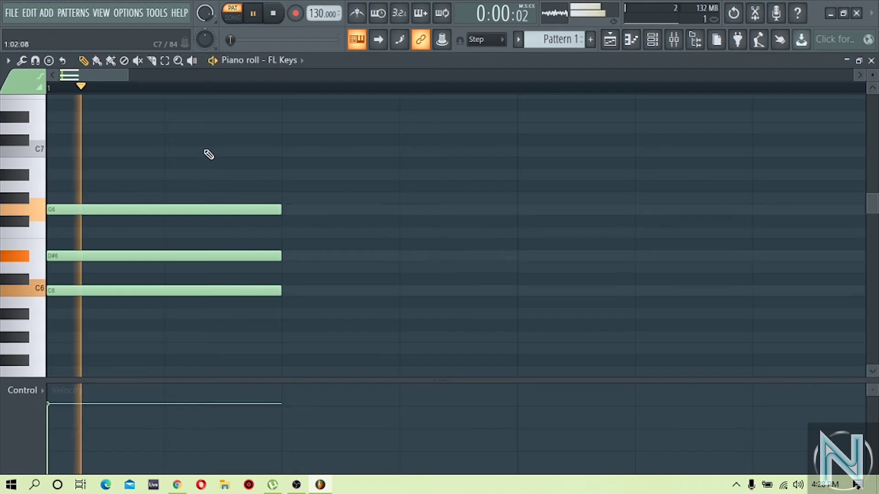
key("space")
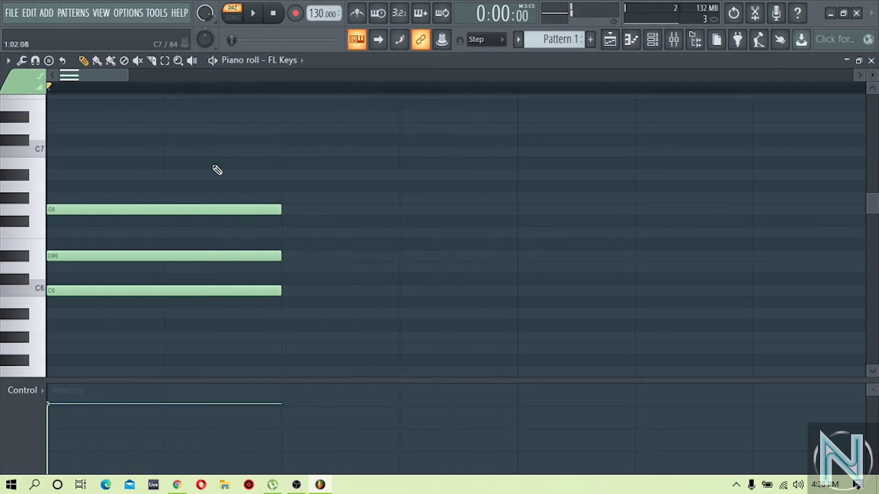
right_click(322, 12)
left_click(447, 48)
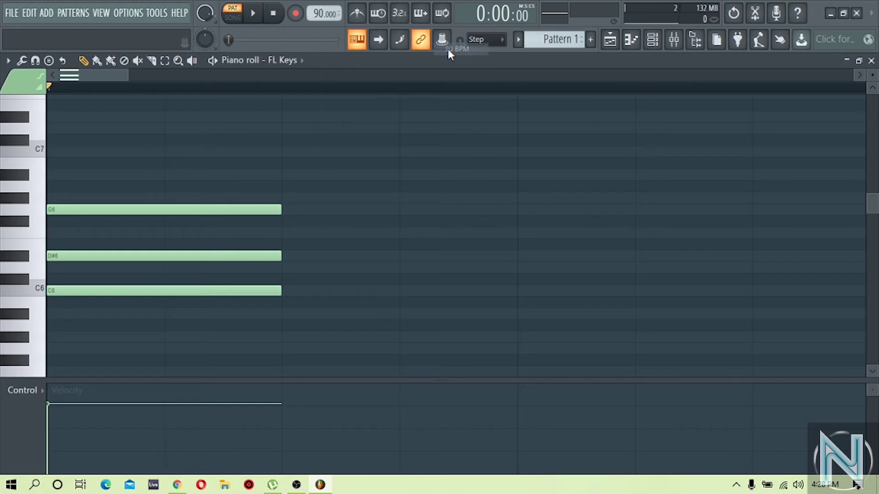
scroll(334, 87, "down", 10)
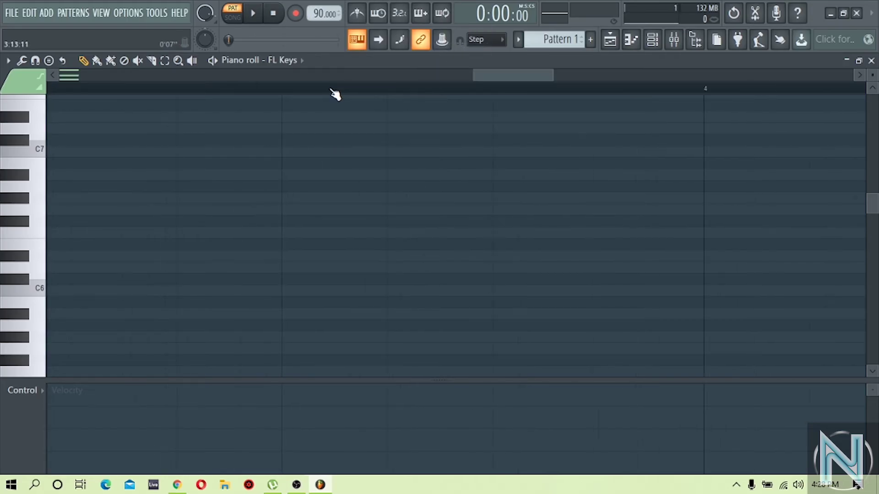
left_click(92, 174)
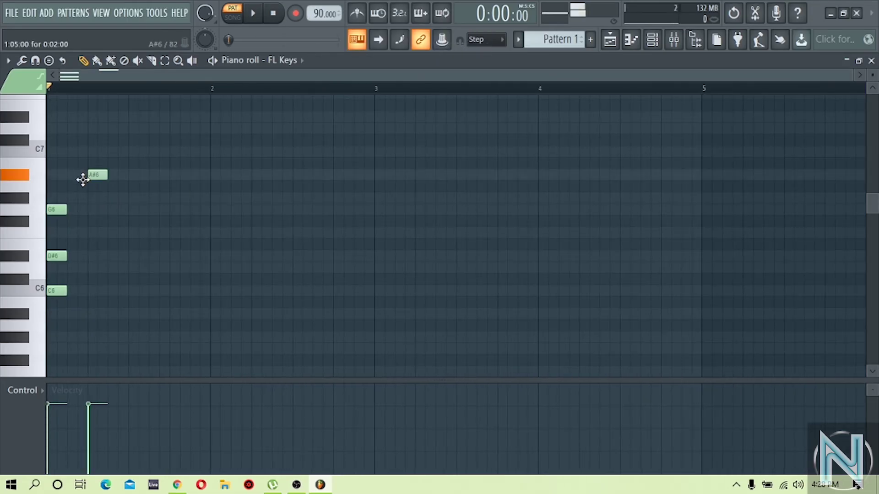
right_click(97, 178)
left_click_drag(84, 249, 79, 303)
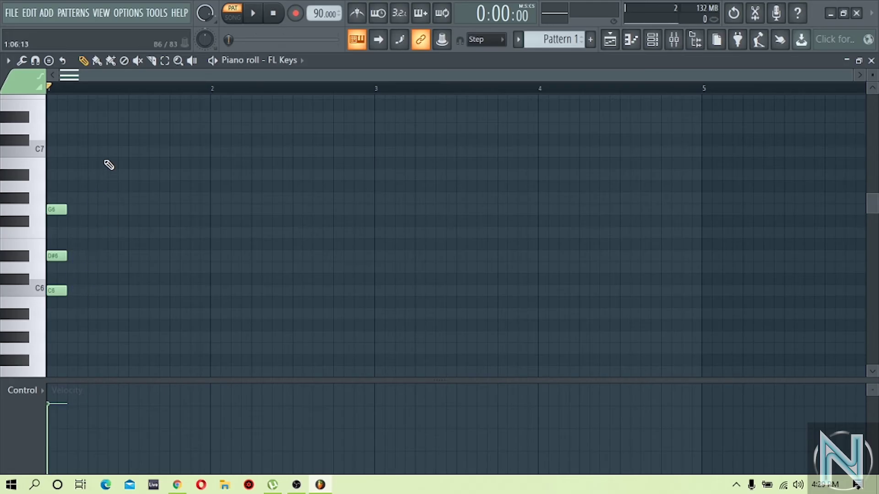
left_click_drag(103, 168, 68, 321)
left_click(201, 290)
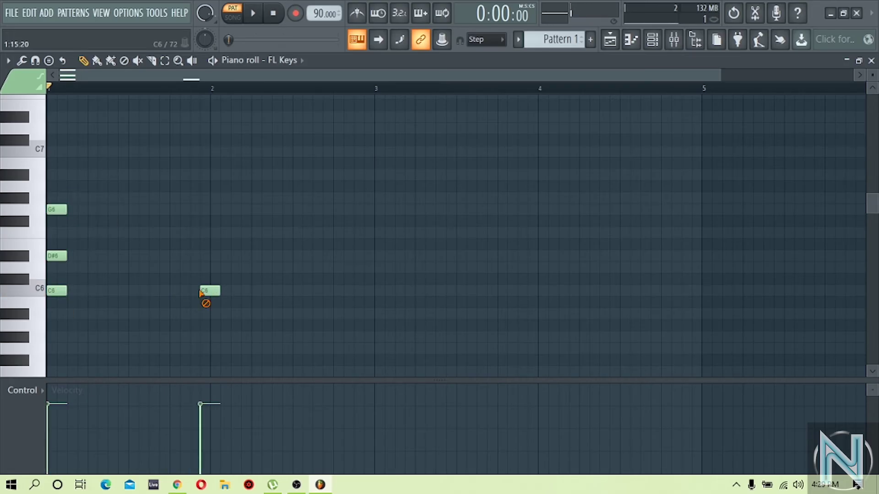
right_click(210, 289)
Step: Select all three notes of the C minor chord, lengthen them to fill bar 1, and play the chord back
left_click_drag(149, 168, 60, 322)
double_click(64, 291)
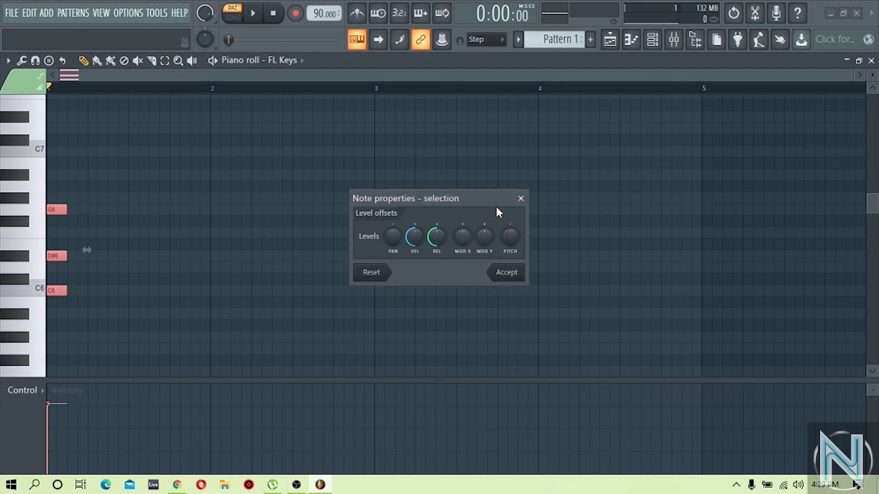
left_click(522, 199)
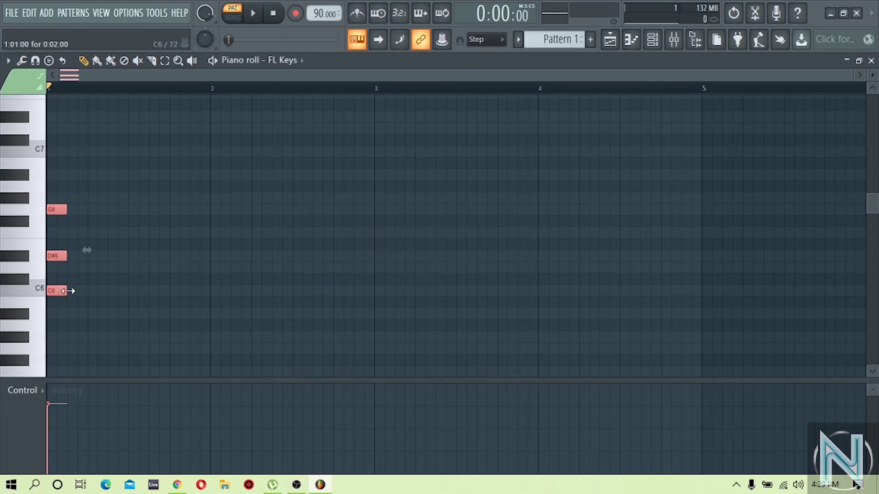
left_click_drag(67, 291, 209, 292)
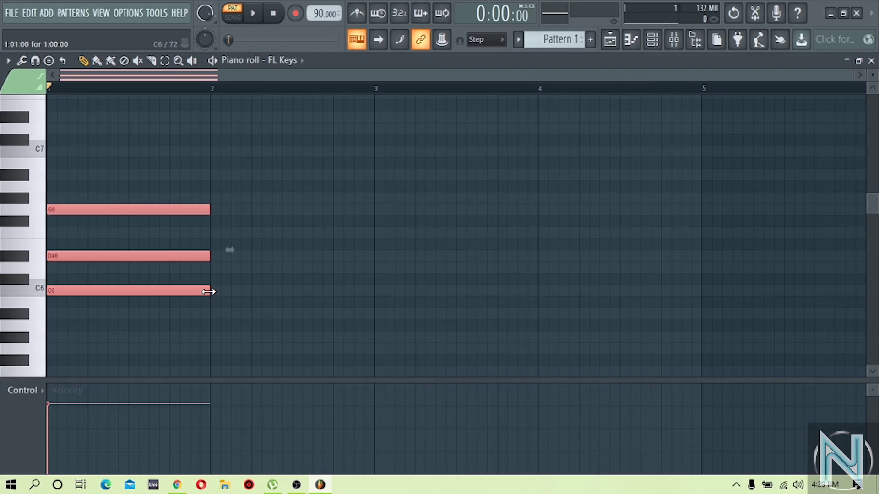
key("space")
scroll(298, 219, "down", 2)
key("space")
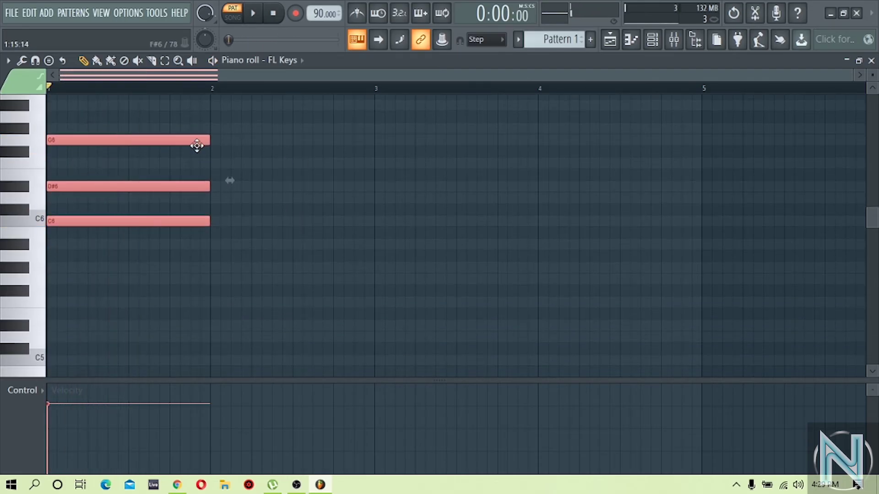
Step: Transpose the selected C minor chord down one octave to C5, D#5 and G5 and play it back
key("shift+Down")
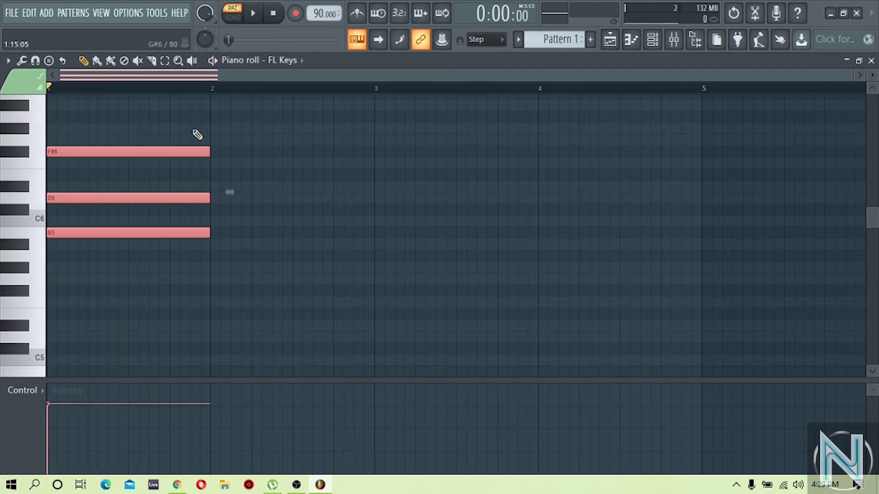
key("shift+Up")
key("ctrl+Down")
key("space")
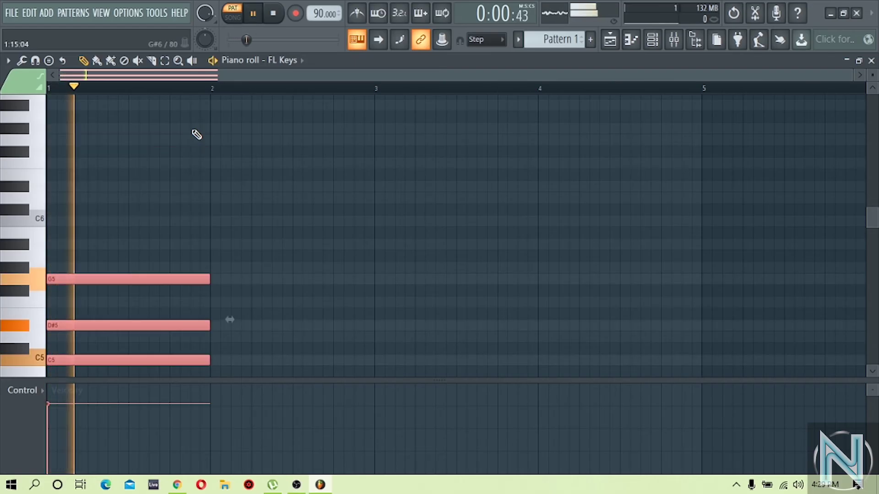
scroll(228, 155, "down", 3)
key("space")
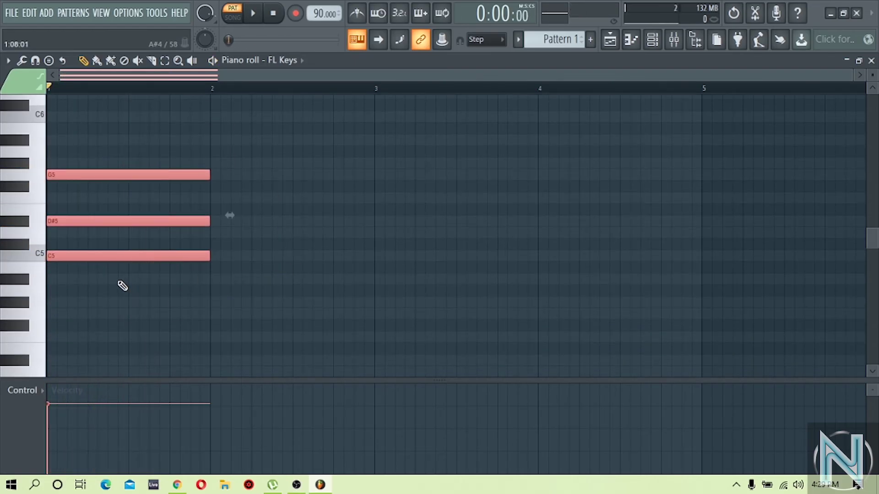
Step: Draw one-bar notes A#4, D5 and F5 in bar 2 as the second chord and play back both chords
left_click(214, 278)
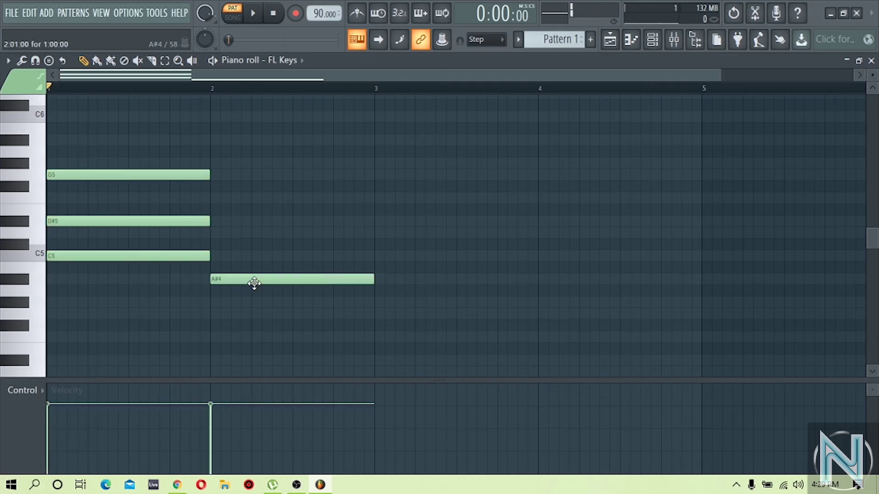
left_click(213, 233)
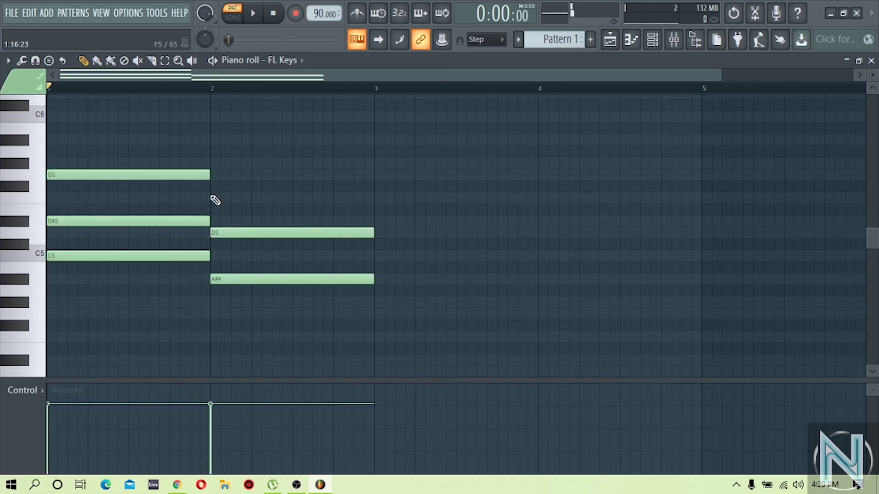
left_click(213, 199)
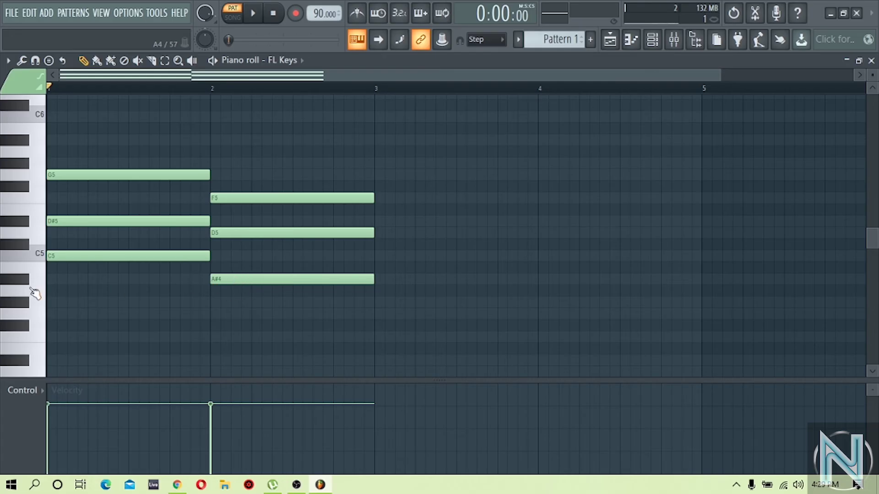
key("space")
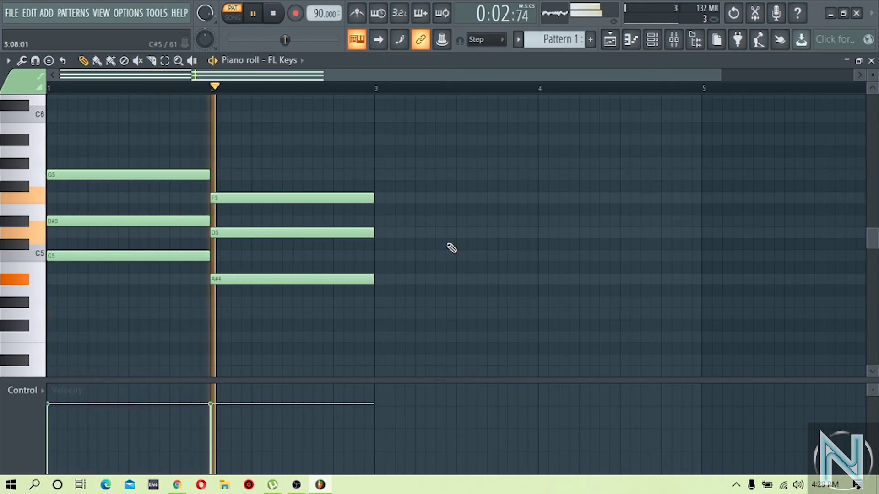
key("space")
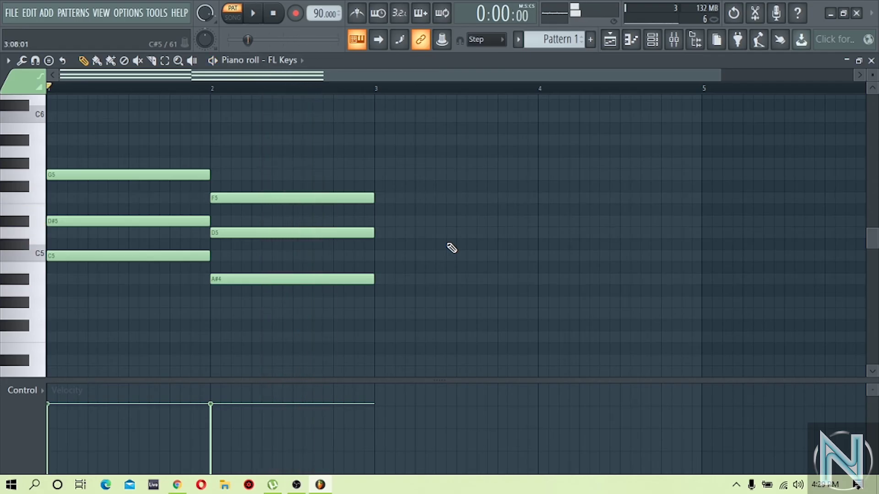
Step: Draw one-bar notes G#4, C5 and D#5 in bar 3 as the third chord and start playback
left_click(387, 304)
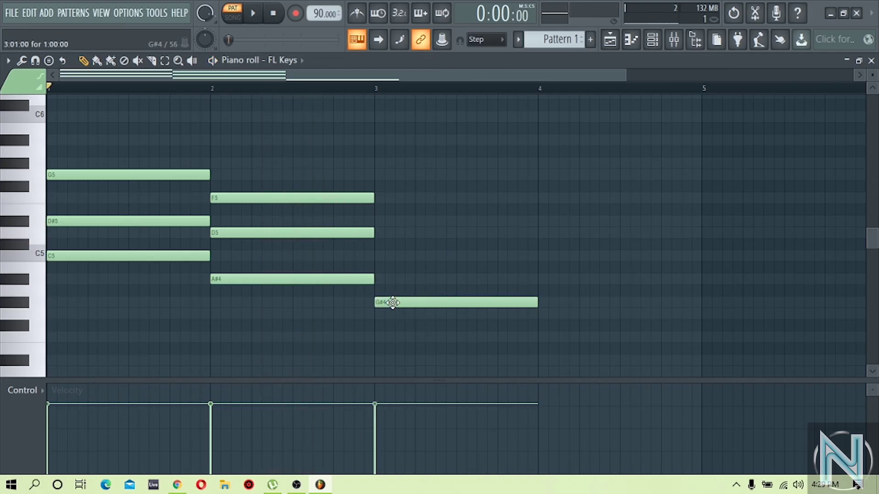
left_click(378, 255)
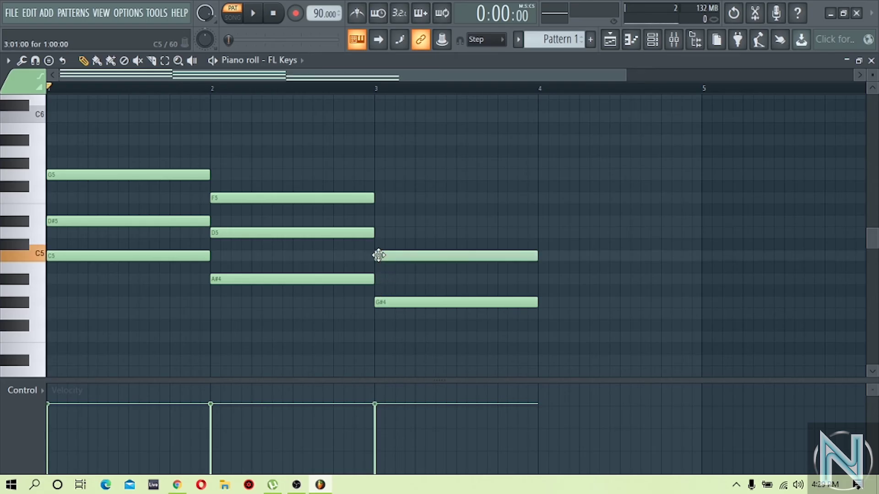
left_click(378, 222)
key("space")
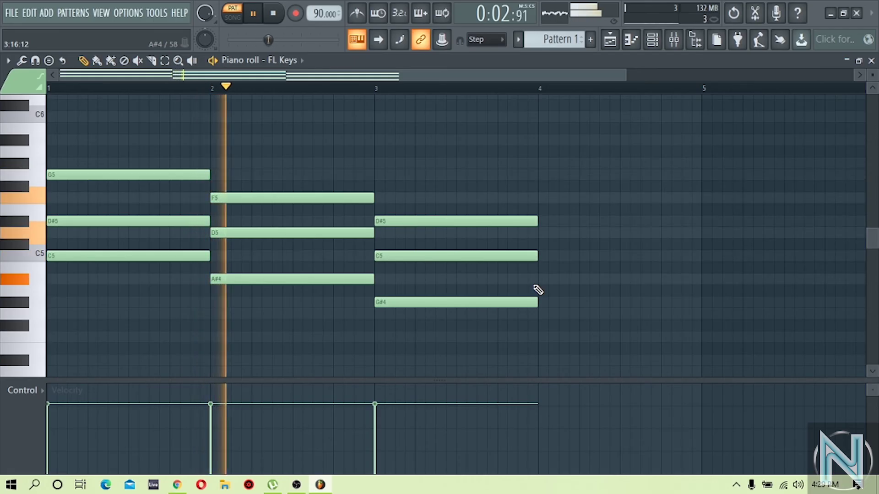
Step: Try out a chord of one-bar notes D5, F5 and G#5 in bar 4 and undo it after listening
left_click(542, 233)
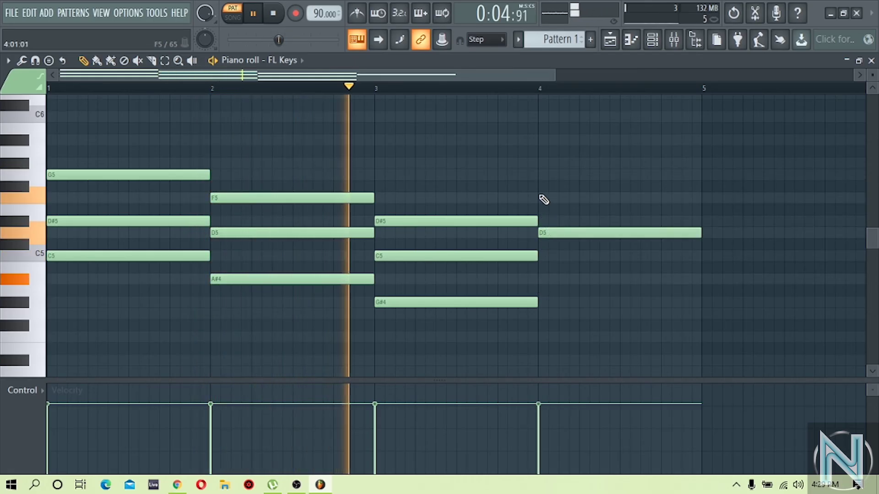
left_click(542, 198)
left_click(544, 164)
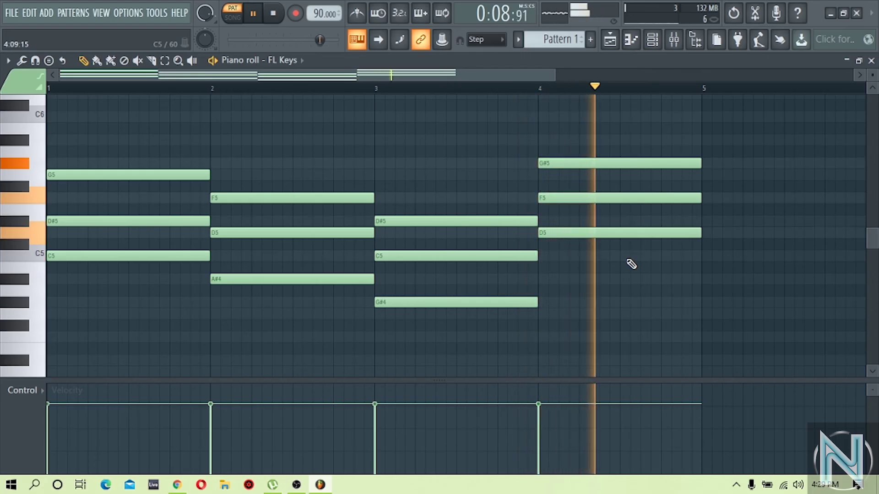
key("space")
scroll(630, 265, "up", 2)
key("ctrl+z")
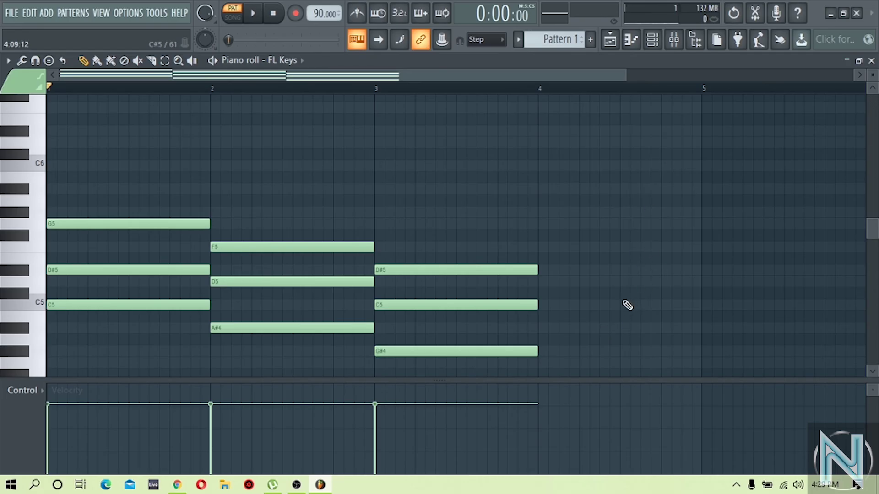
Step: Draw one-bar notes A#4, D5 and F5 in bar 4 as the fourth chord and play back the progression
scroll(602, 335, "down", 2)
left_click(541, 294)
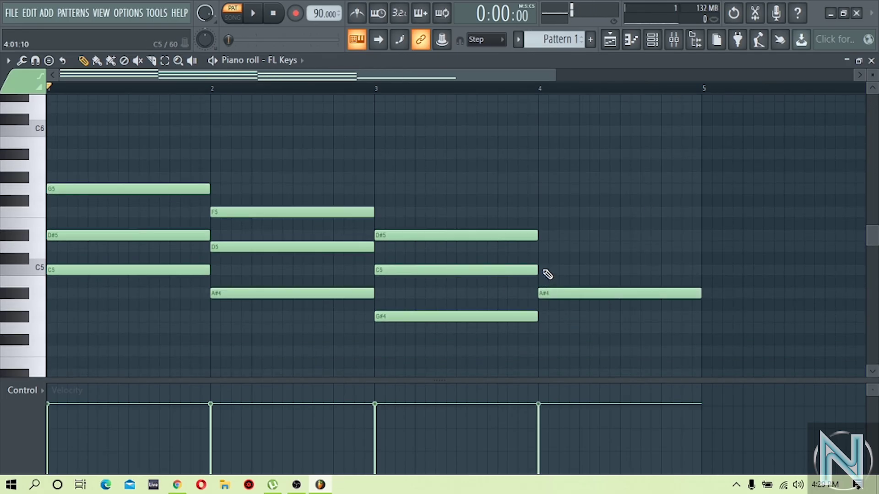
left_click(541, 247)
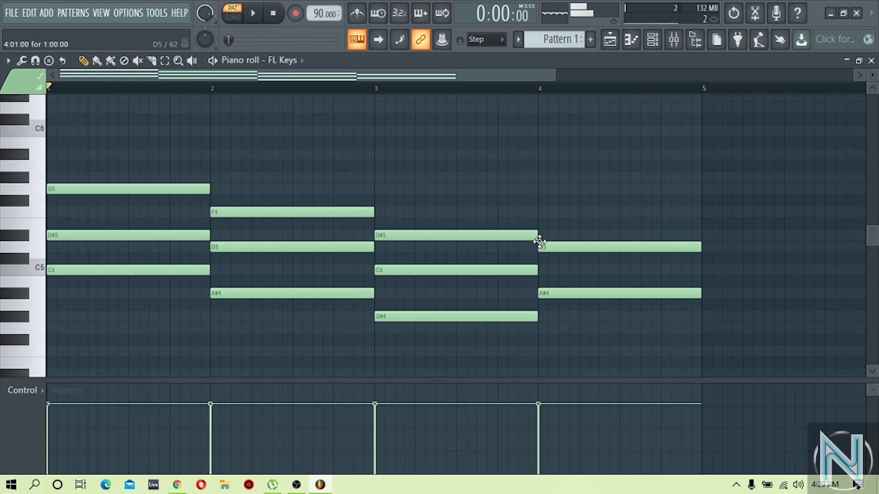
left_click(542, 212)
key("space")
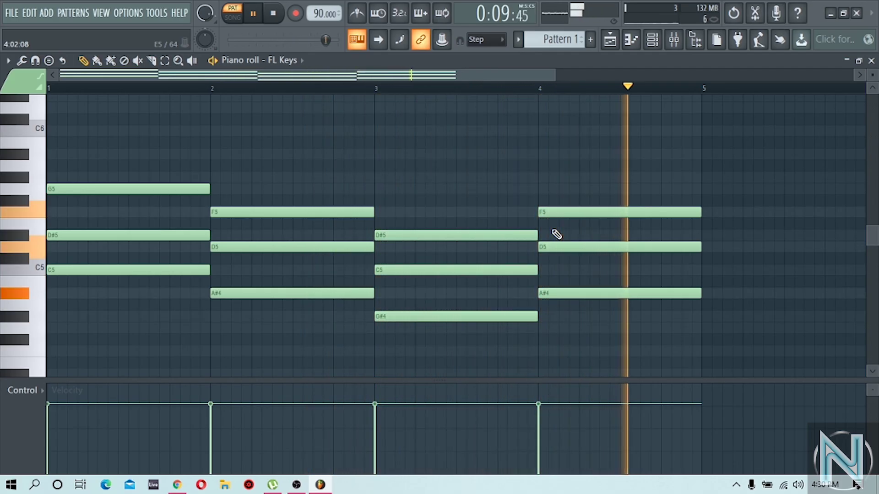
key("space")
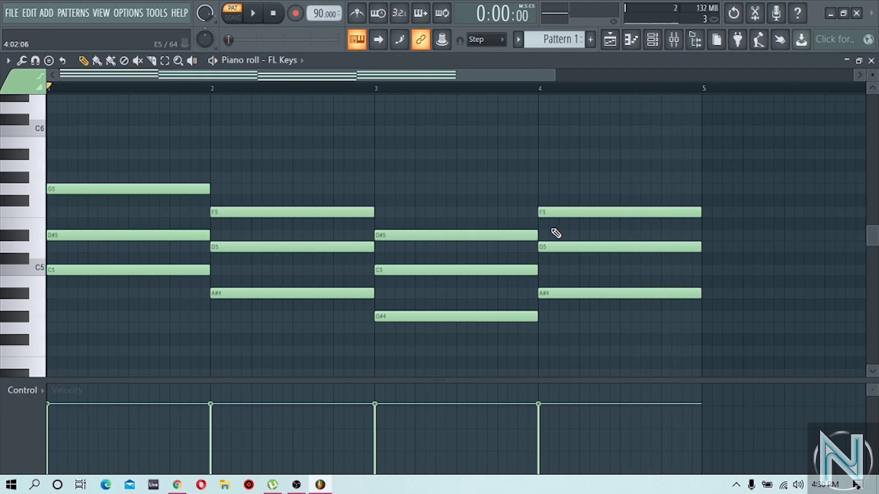